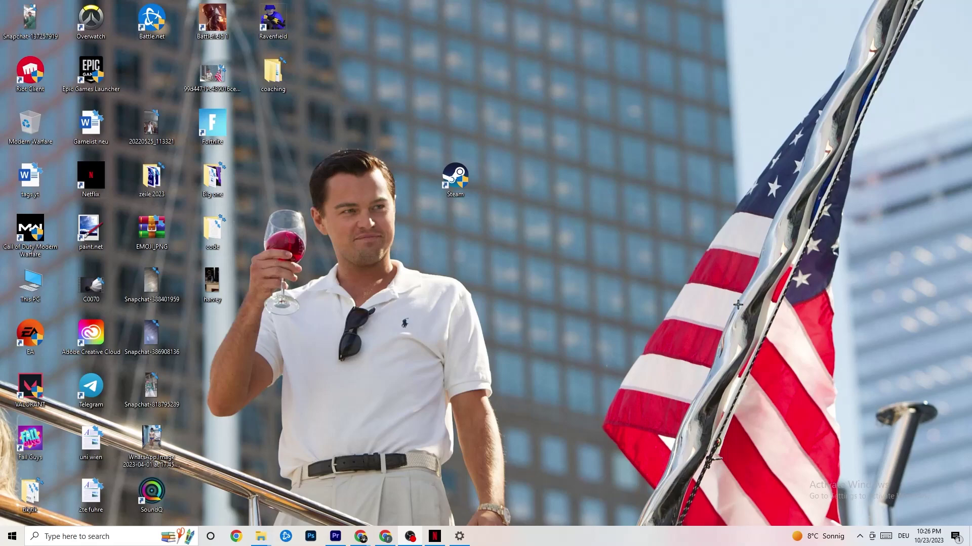
Step: Nudge the Steam desktop shortcut, undo the move, and reselect the shortcut
drag(473, 161, 413, 160)
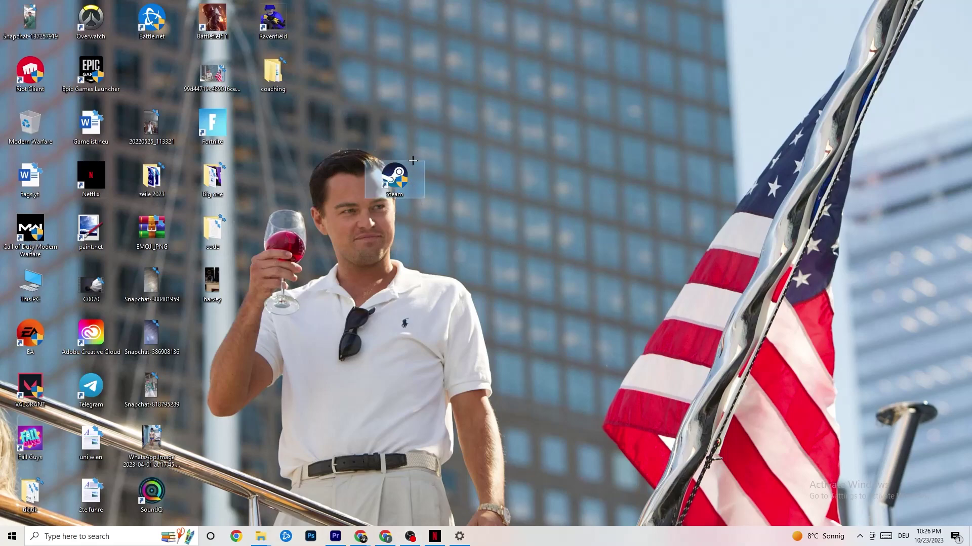
key(ctrl+z)
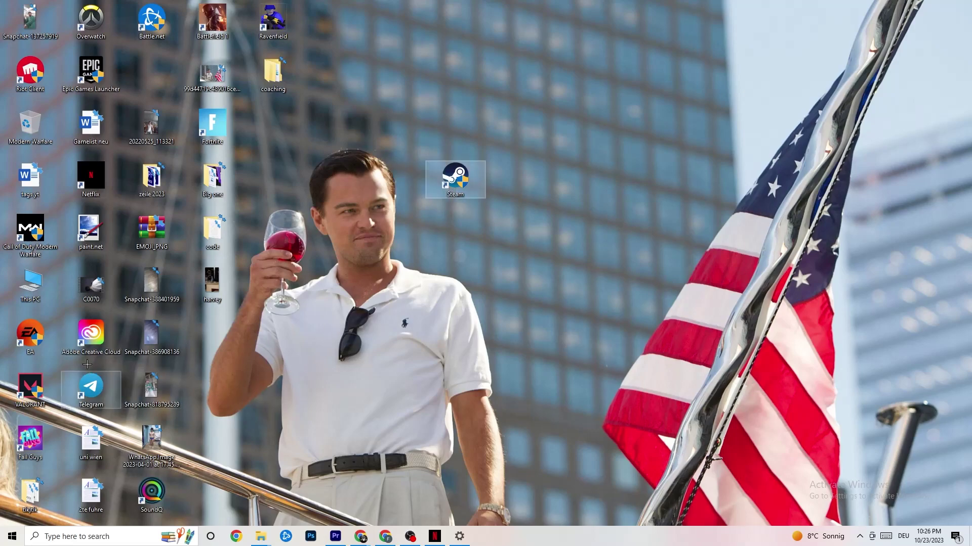
drag(457, 188, 464, 195)
click(456, 117)
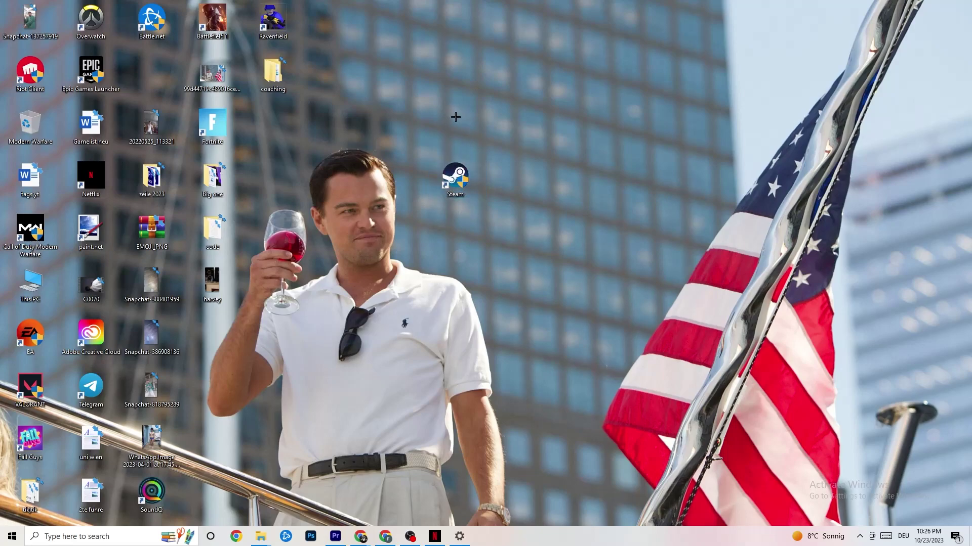
right_click(465, 178)
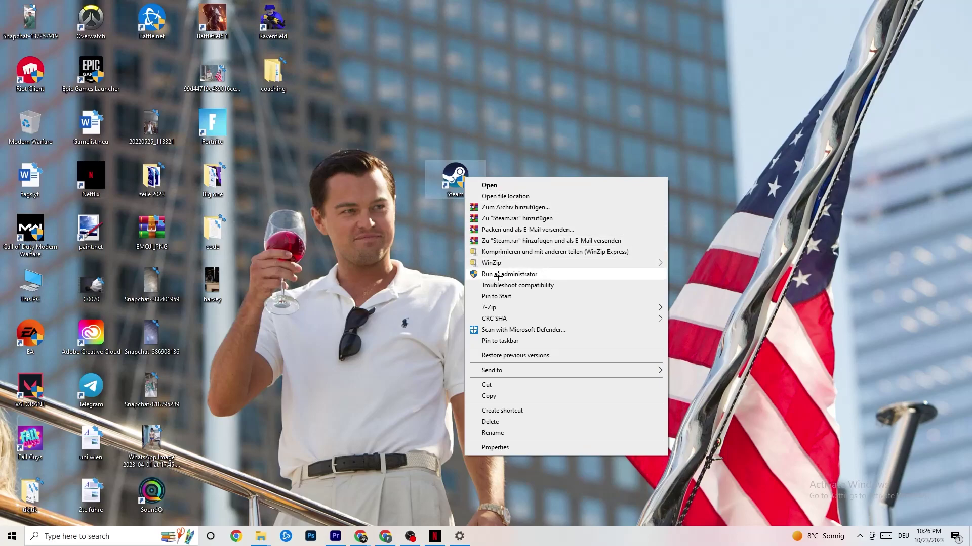
click(418, 270)
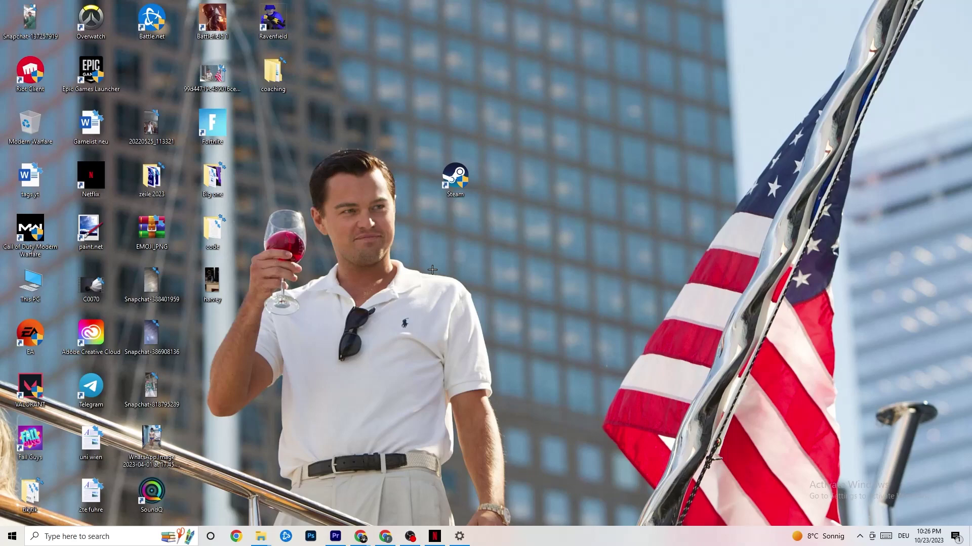
click(454, 178)
Step: Set the Steam shortcut to Windows 8 compatibility mode with Run as administrator, and apply
right_click(453, 180)
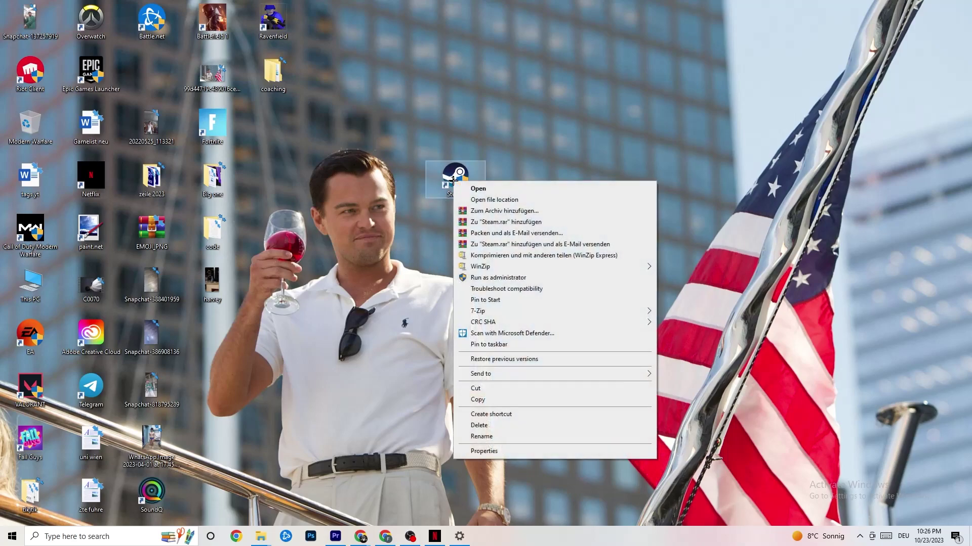
click(505, 452)
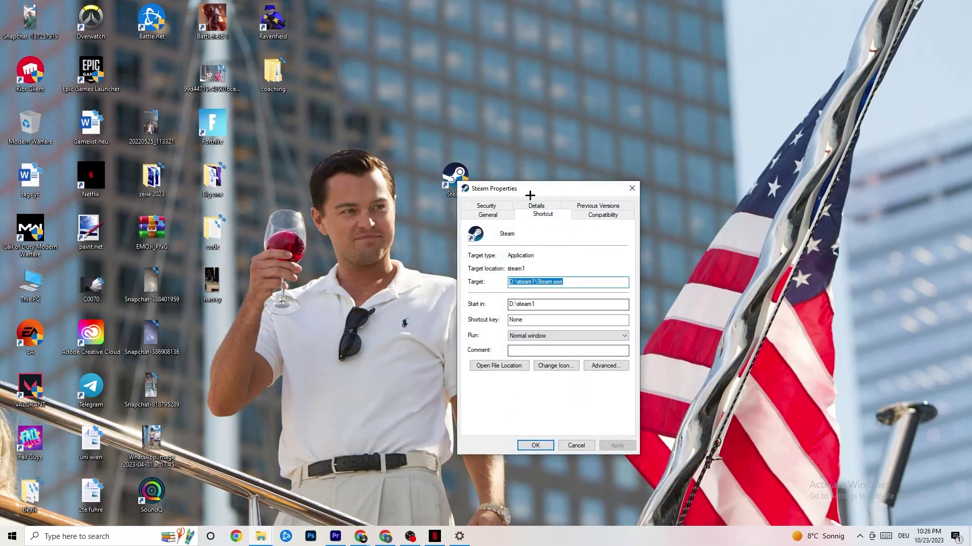
drag(527, 193, 477, 113)
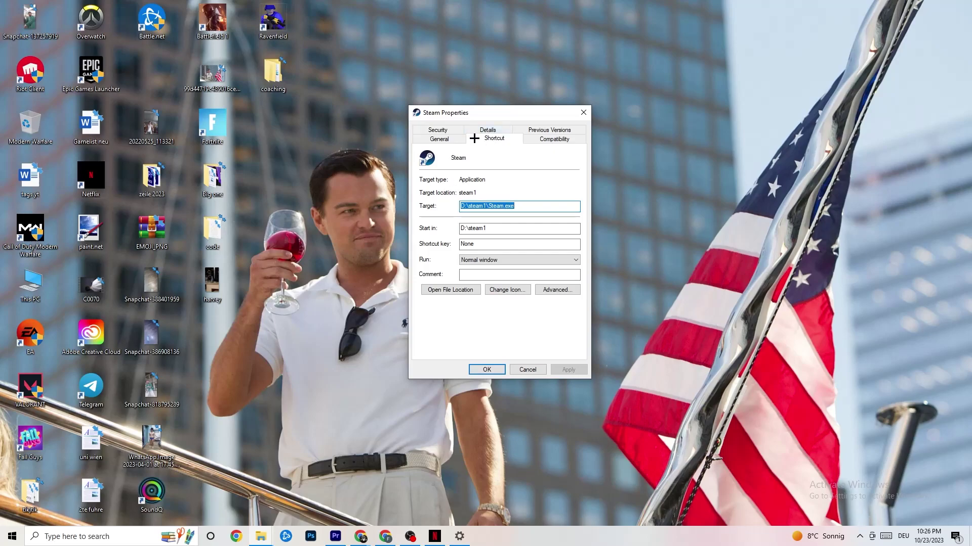
click(527, 137)
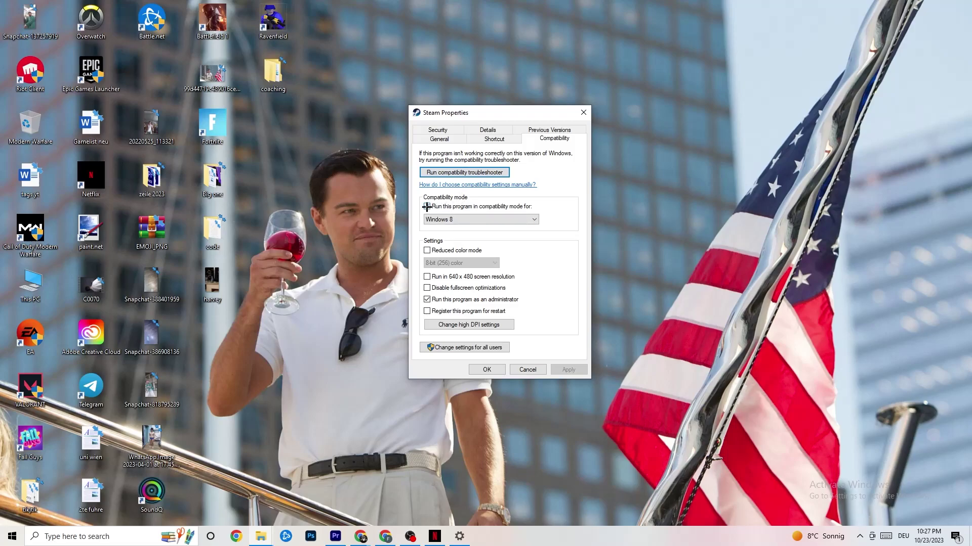
click(470, 219)
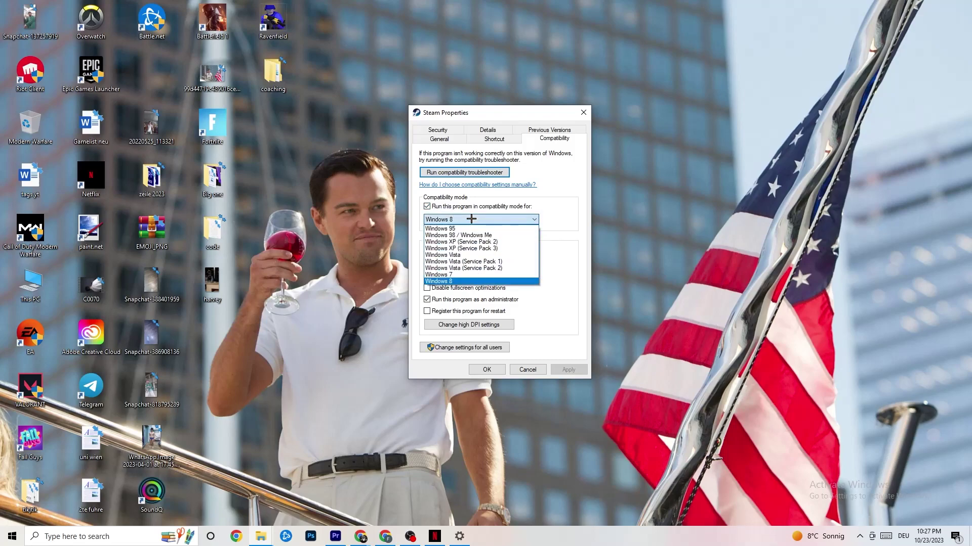
click(551, 229)
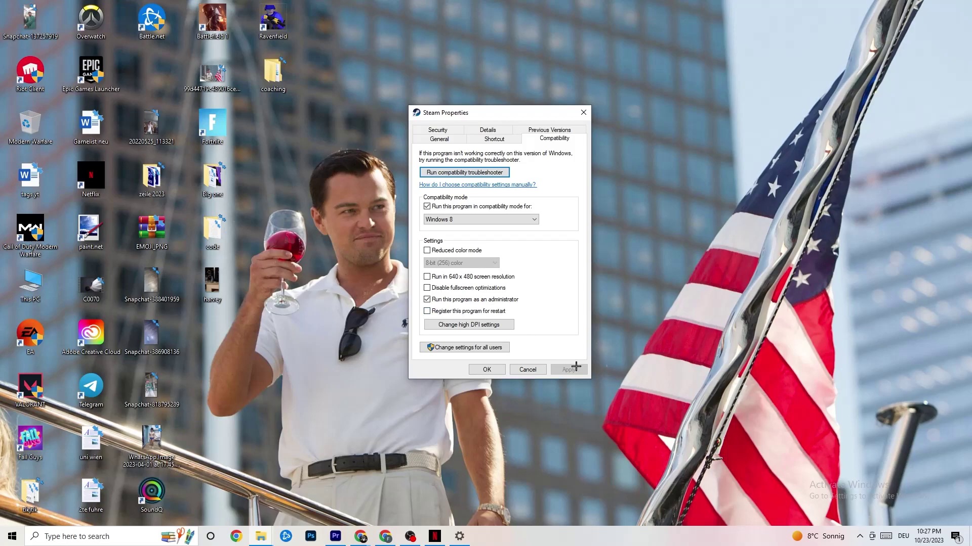
click(487, 370)
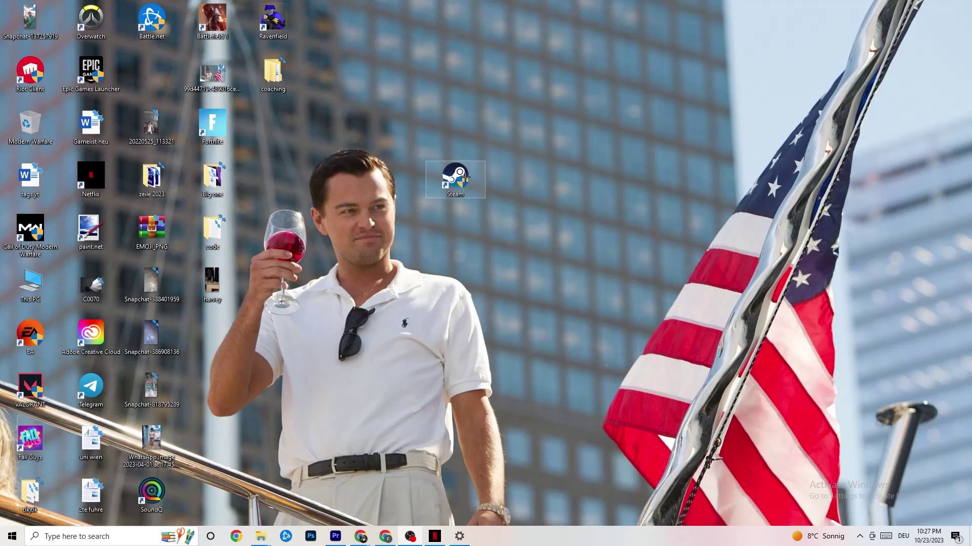
Step: Dismiss the Steam shortcut menu and bring up the taskbar menu listing Task Manager
click(2, 542)
click(336, 494)
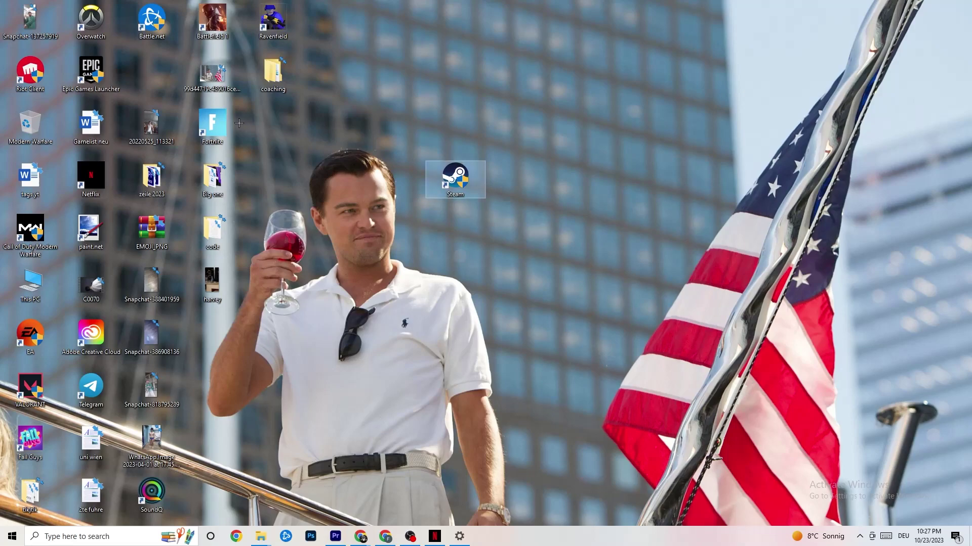
right_click(445, 185)
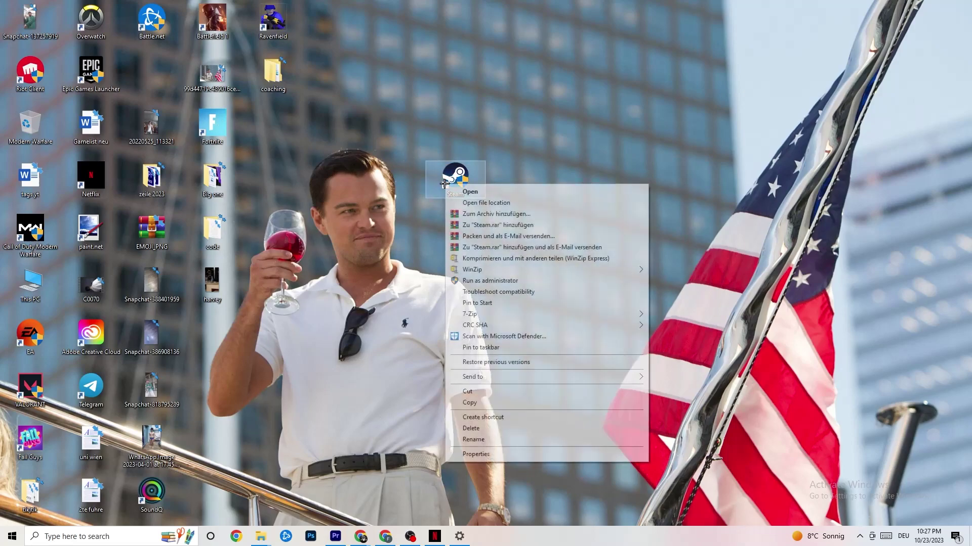
click(431, 282)
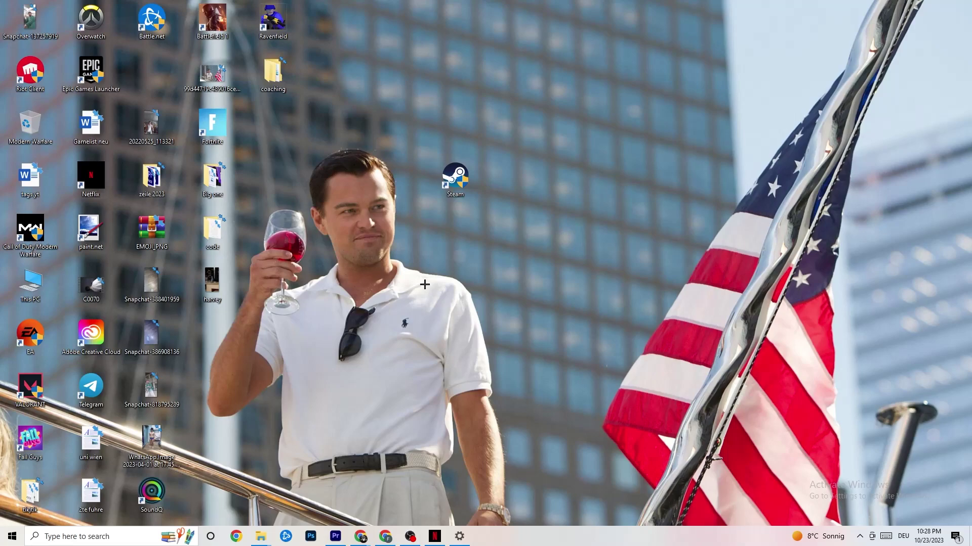
right_click(539, 543)
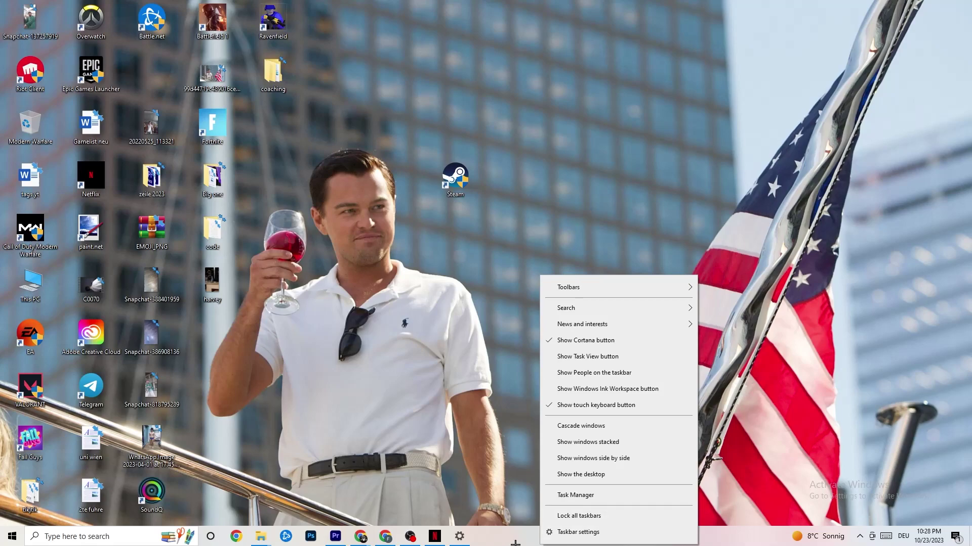
Step: Launch Task Manager full screen and check Google Chrome's actions without ending it
click(583, 496)
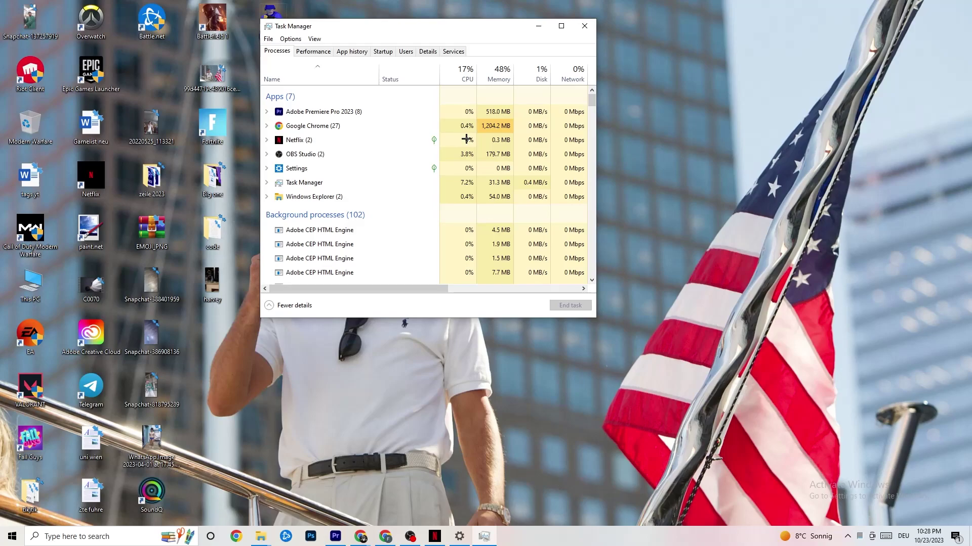
click(561, 26)
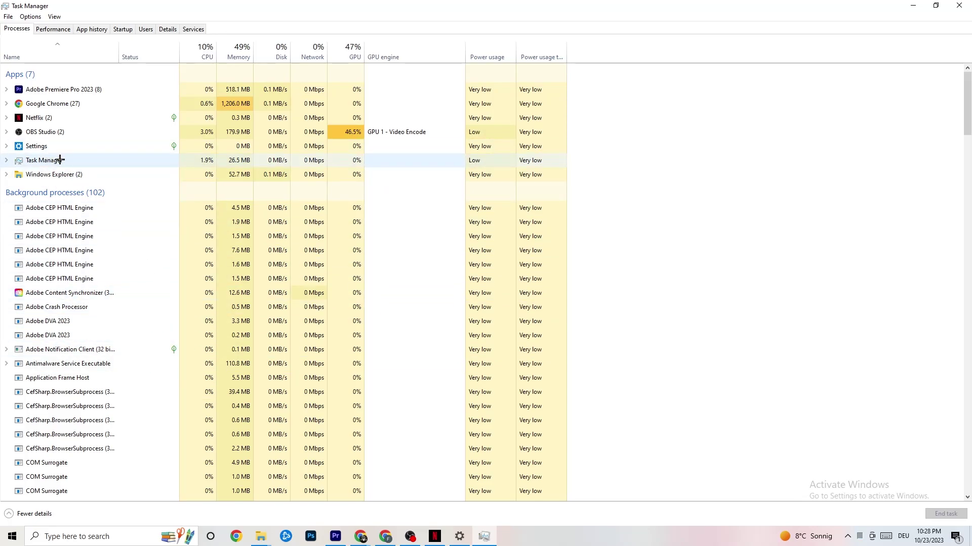
right_click(70, 104)
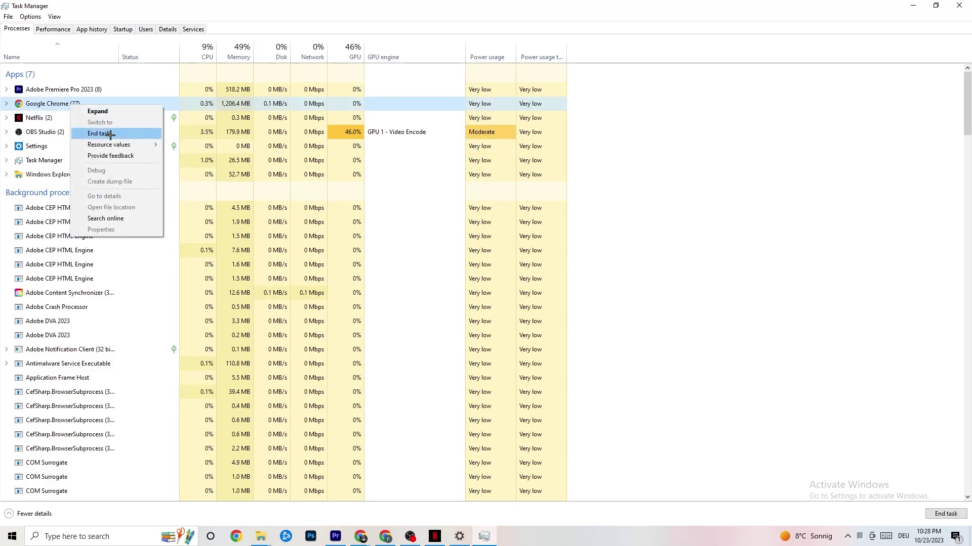
click(680, 122)
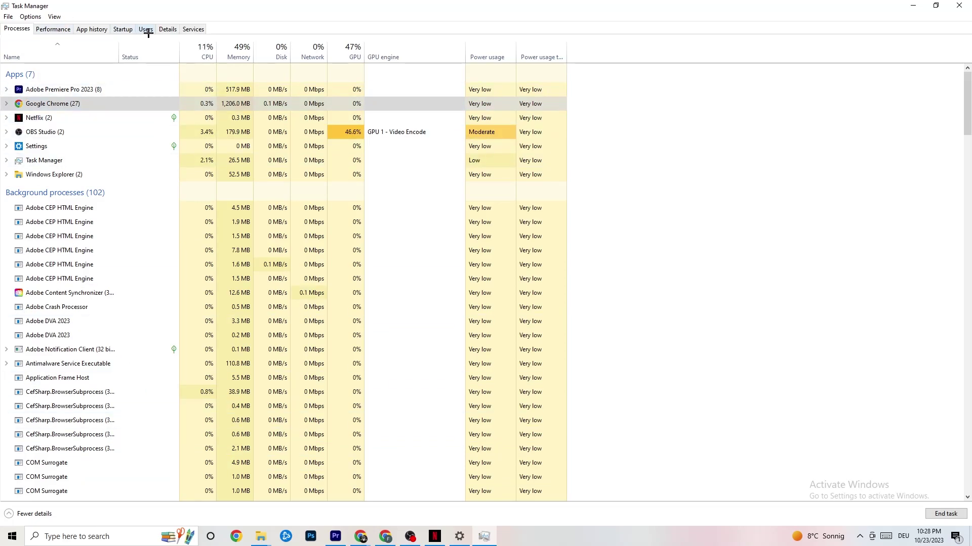
click(167, 29)
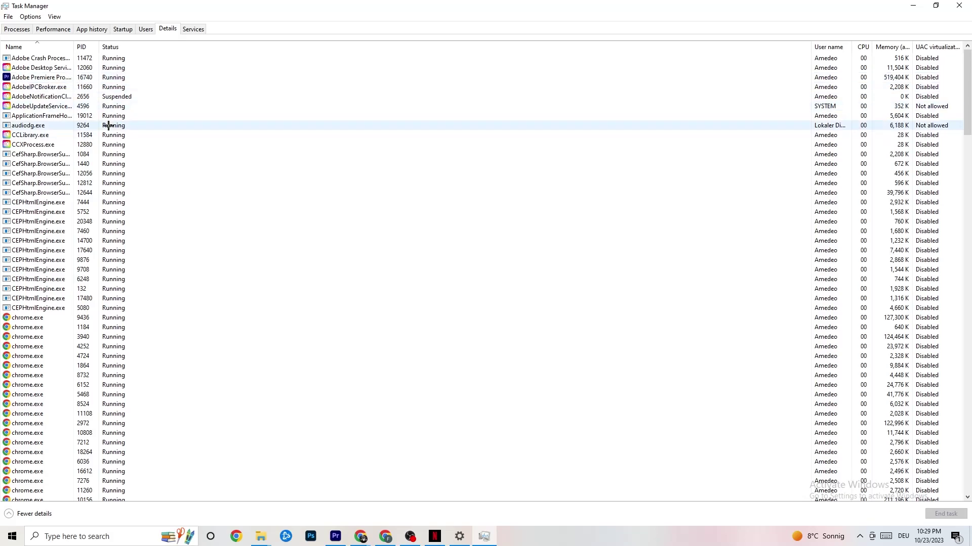
right_click(52, 79)
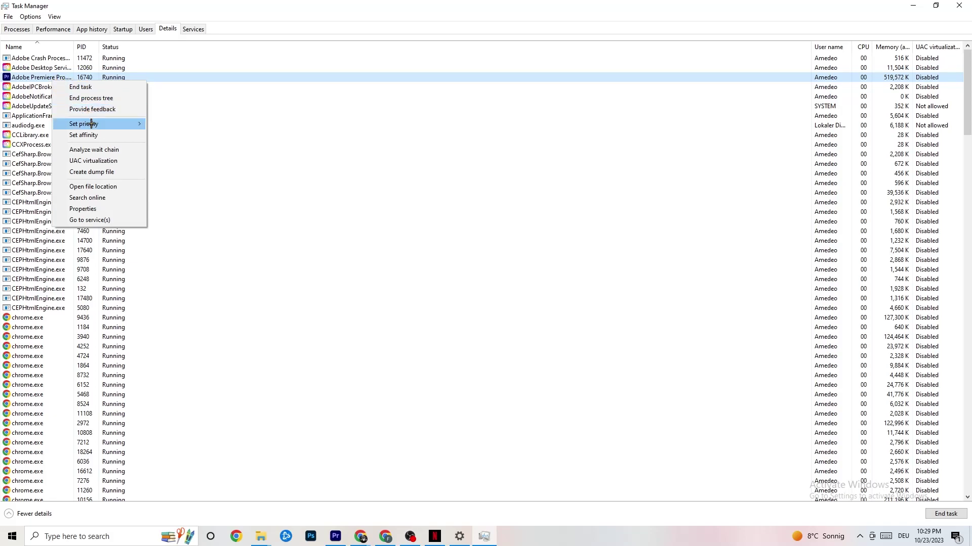
mouse_move(94, 126)
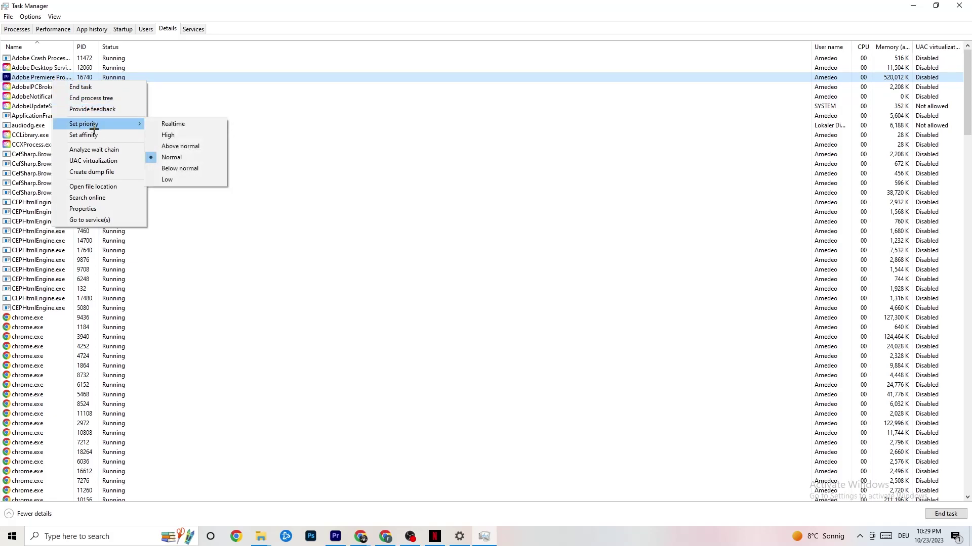
click(134, 120)
click(134, 120)
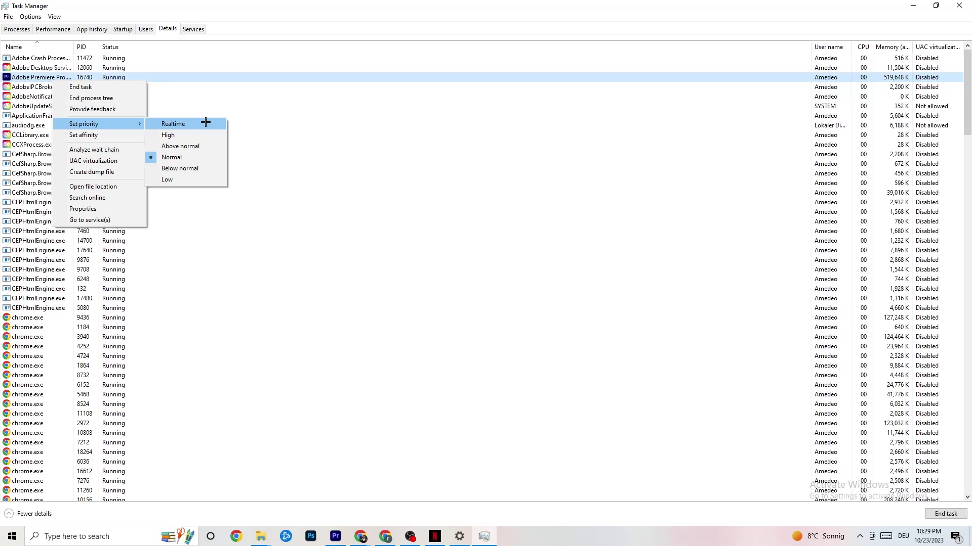
click(261, 107)
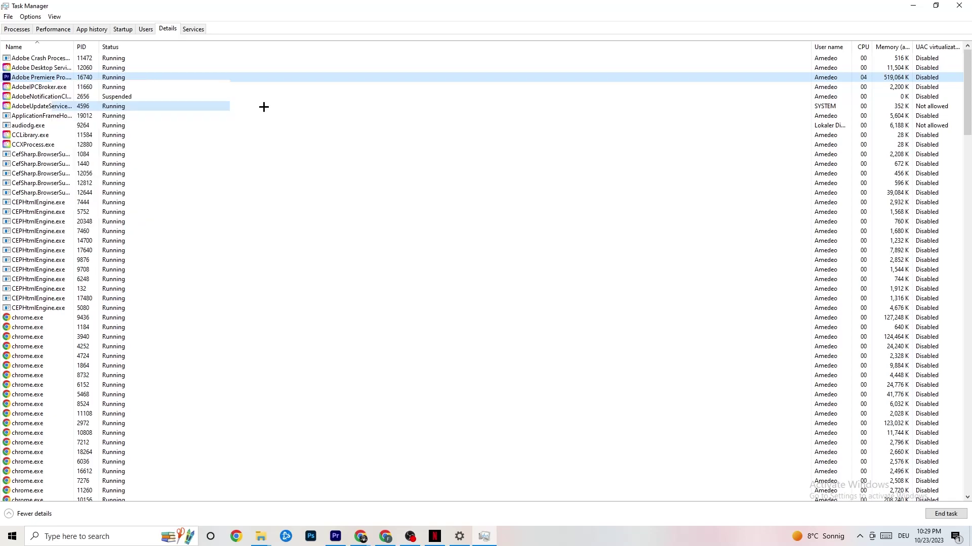
click(262, 106)
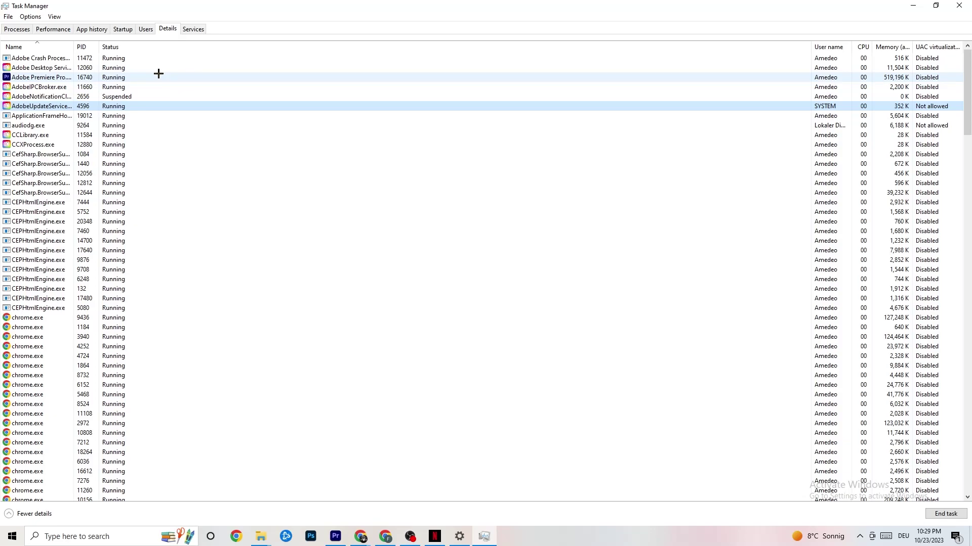
Step: Show the Startup apps list and check Razer Synapse's options, leaving it enabled
click(122, 29)
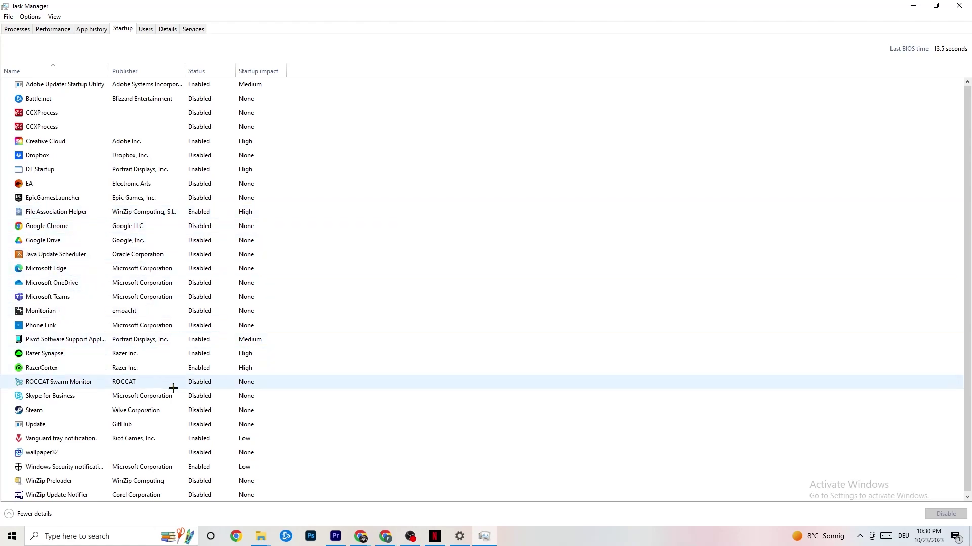
right_click(196, 354)
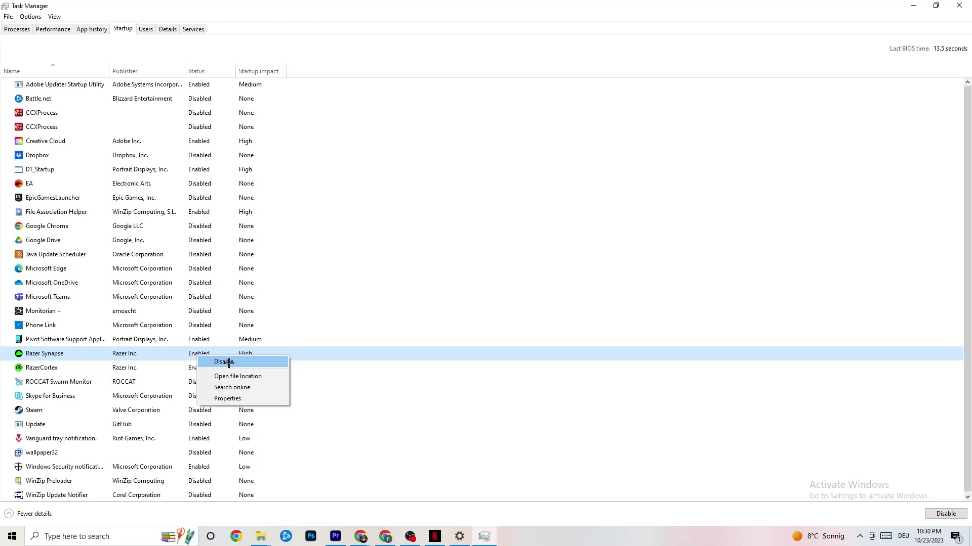
click(501, 51)
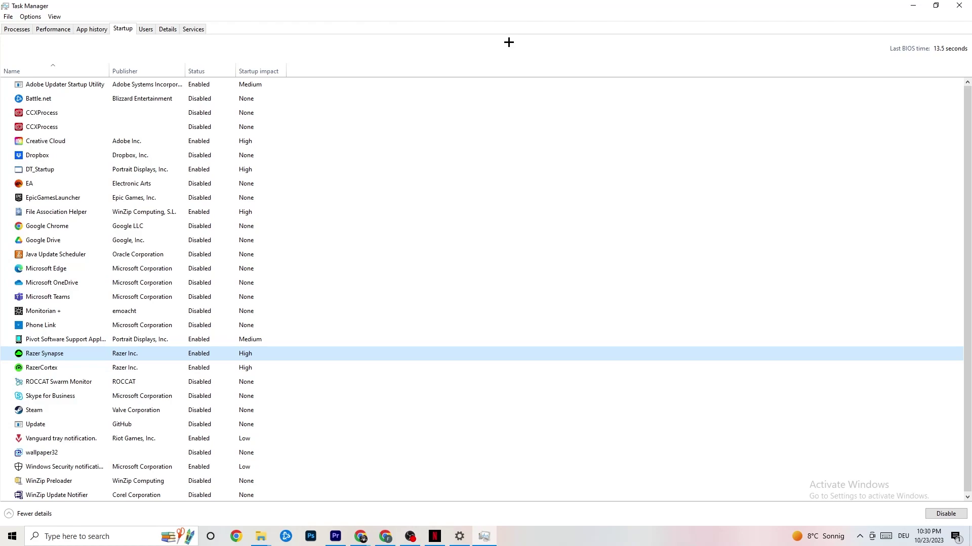
Step: Close Task Manager and open the Settings Display page, keeping 100% scaling
click(953, 4)
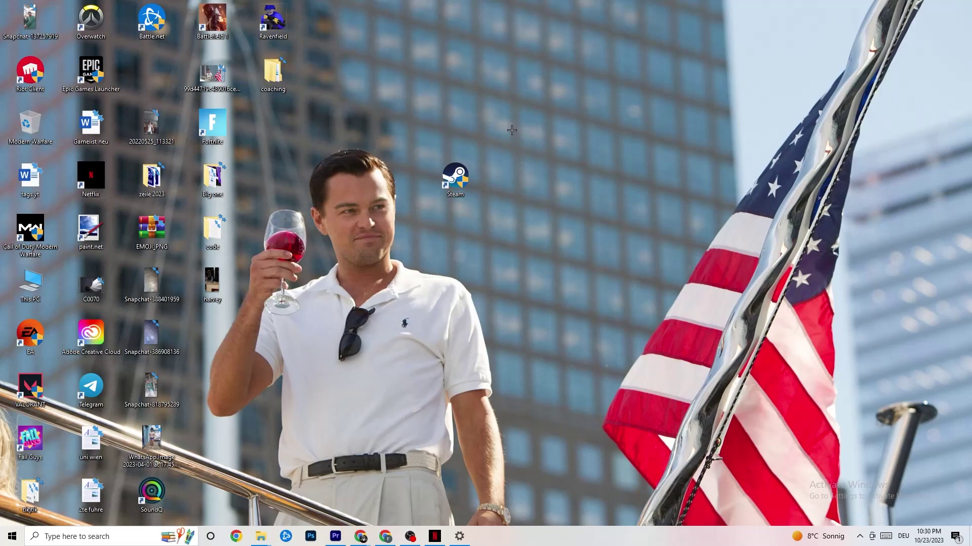
click(9, 540)
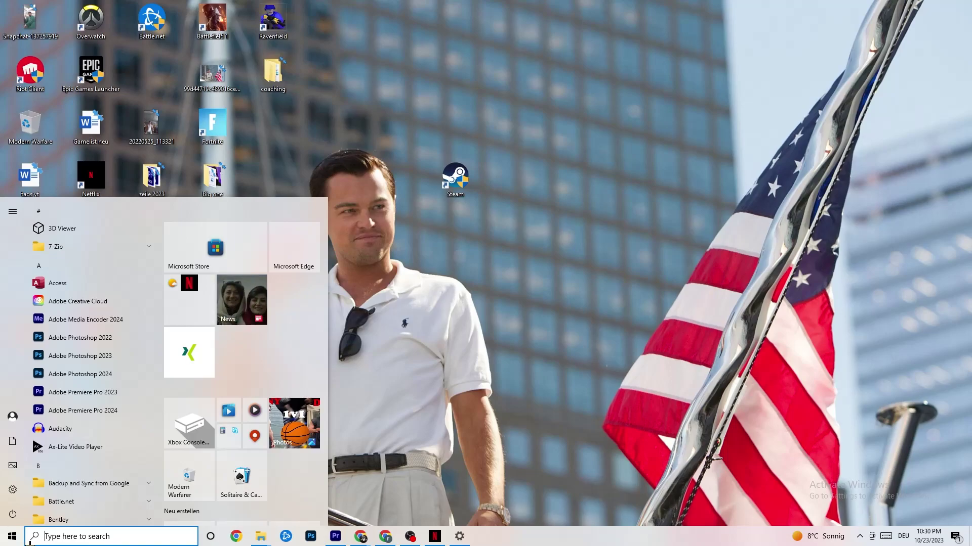
click(14, 490)
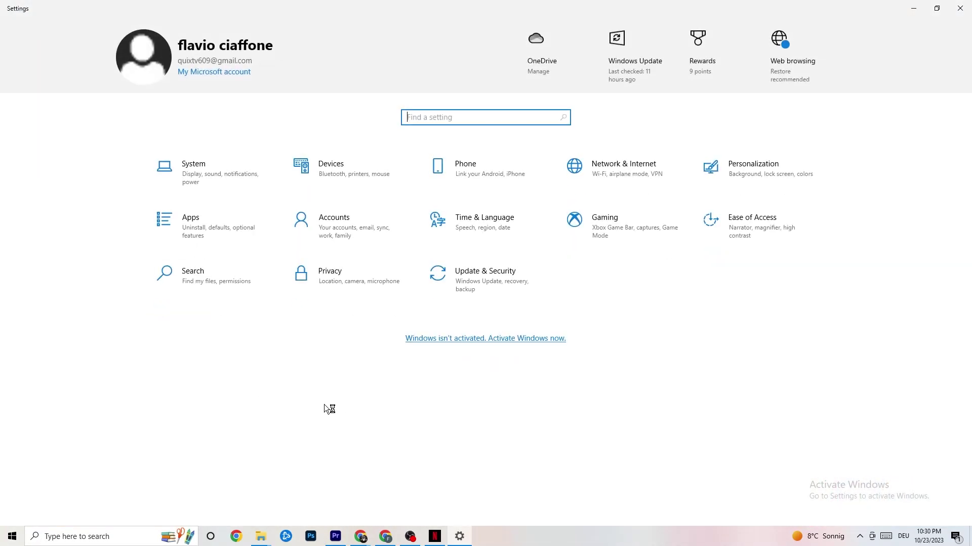
click(212, 171)
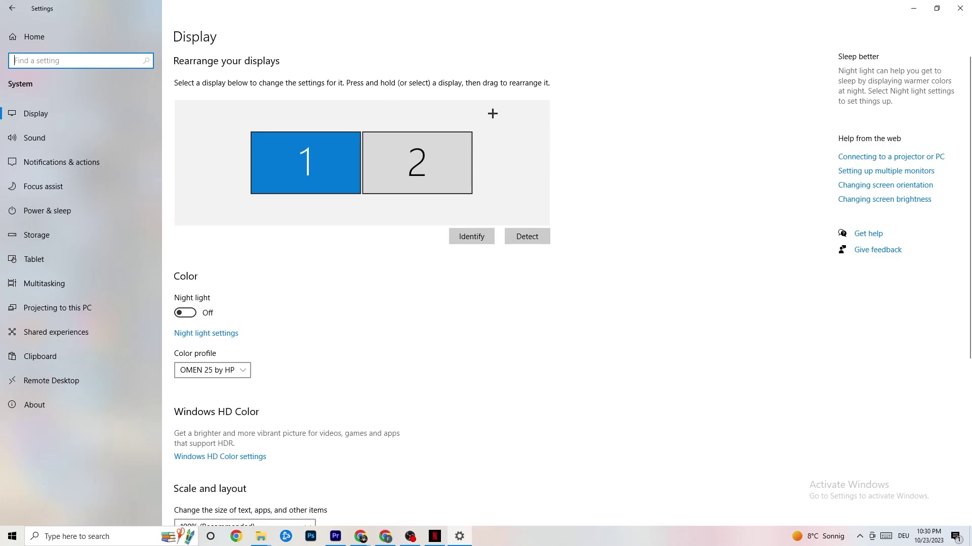
scroll(472, 113, down, 5)
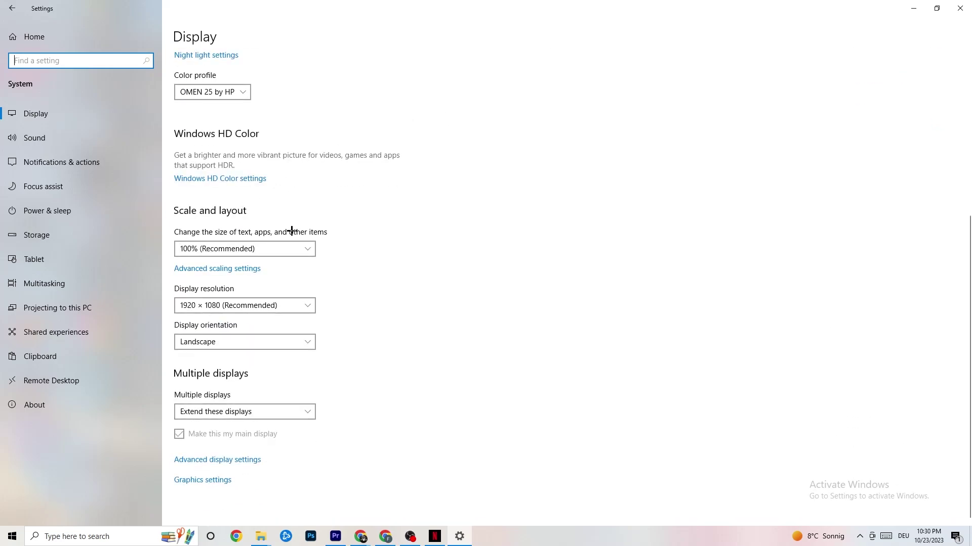
click(284, 248)
click(383, 196)
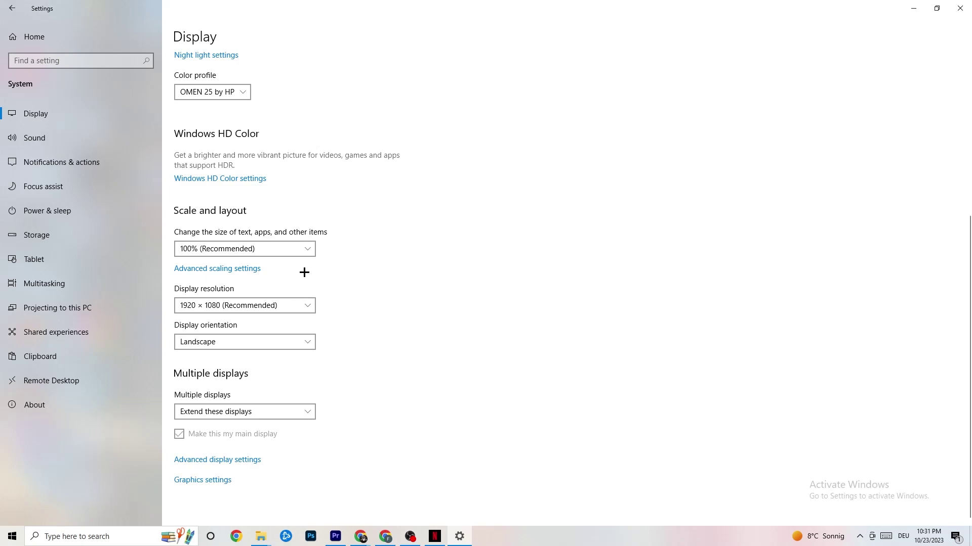
Step: Review Power & sleep (screen off 10 min, sleep 30 min) and the power plans list
click(61, 209)
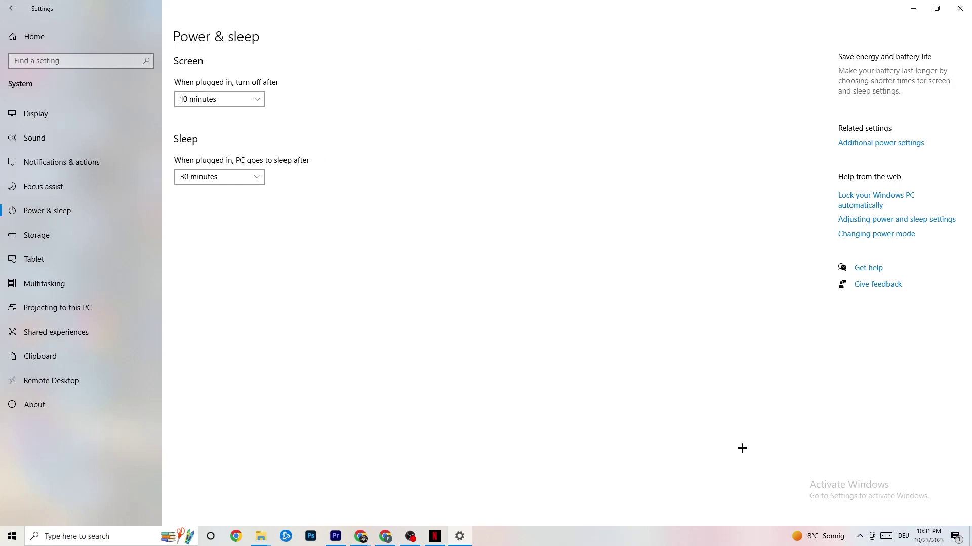
click(896, 143)
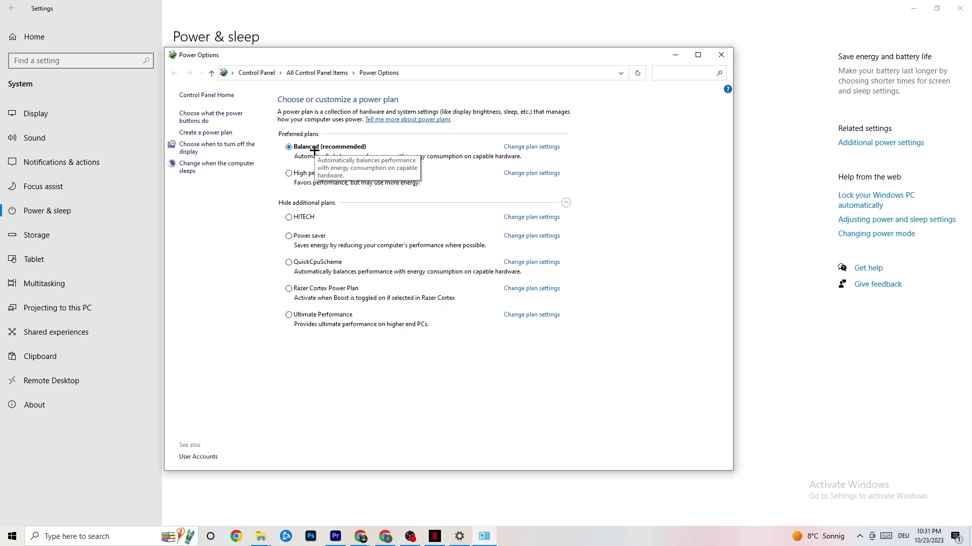
click(721, 54)
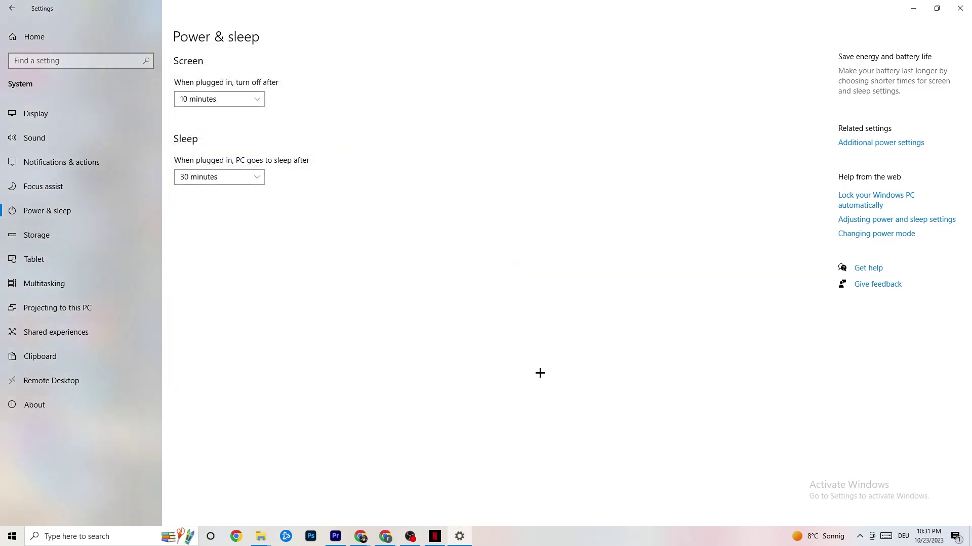
Step: Review Storage Sense, keeping it running every week and the recycle bin cleared after 14 days
click(76, 242)
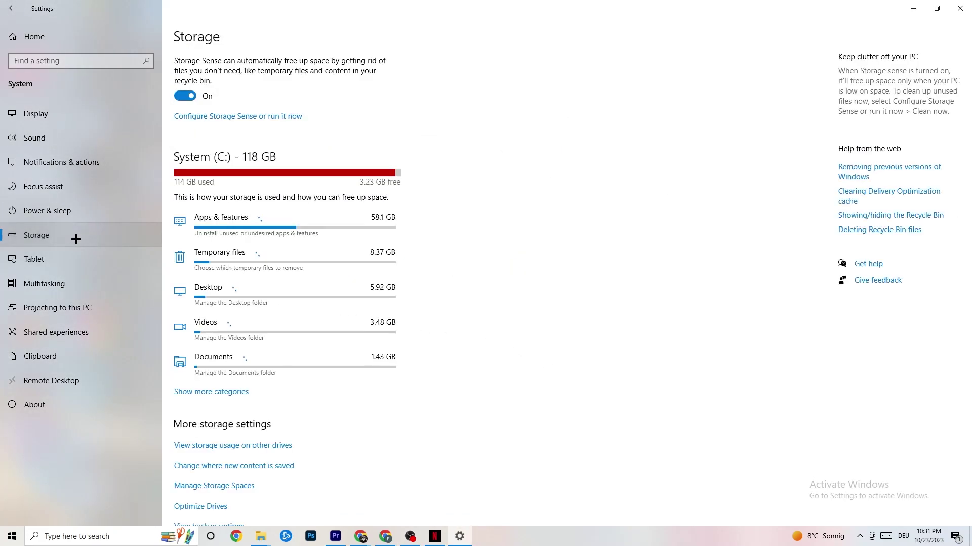
click(230, 117)
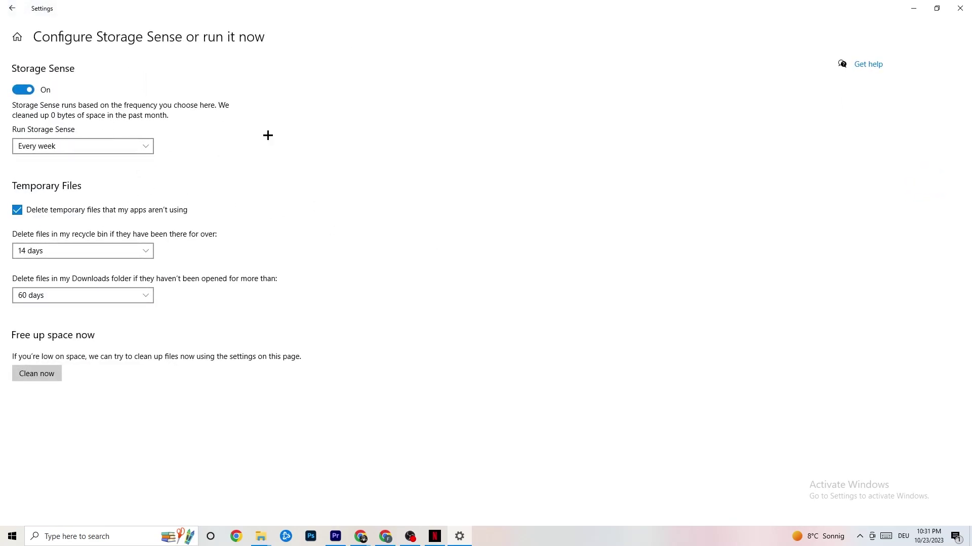
click(132, 146)
click(108, 147)
click(83, 149)
click(225, 210)
click(113, 251)
click(357, 201)
Step: Go back to the Settings home page and open the Gaming settings
click(9, 5)
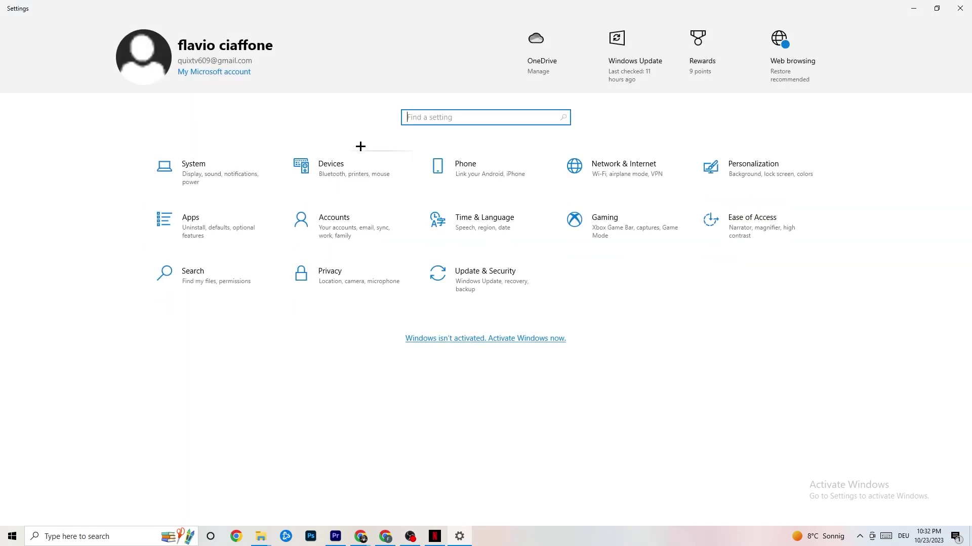
click(647, 232)
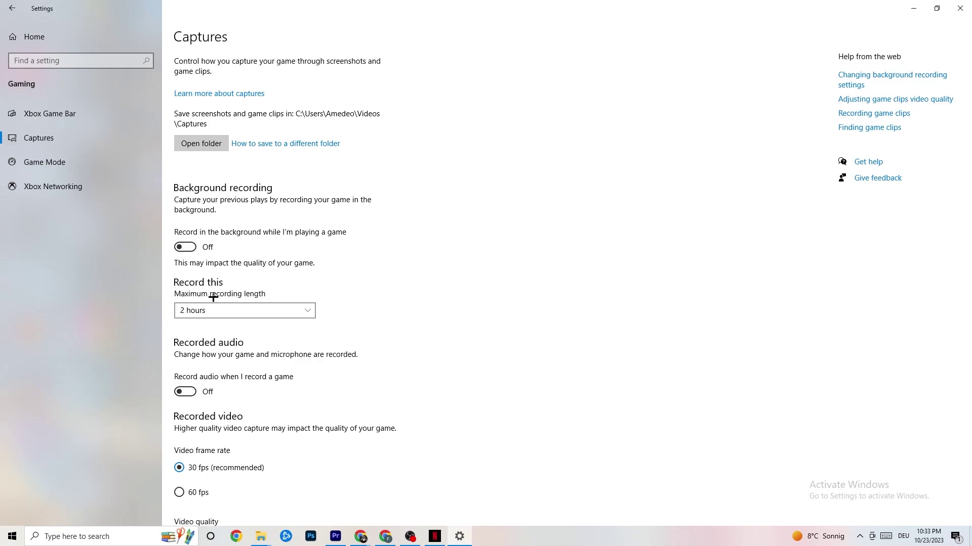
Step: Switch to the Game Mode page and confirm Game Mode is On
click(88, 162)
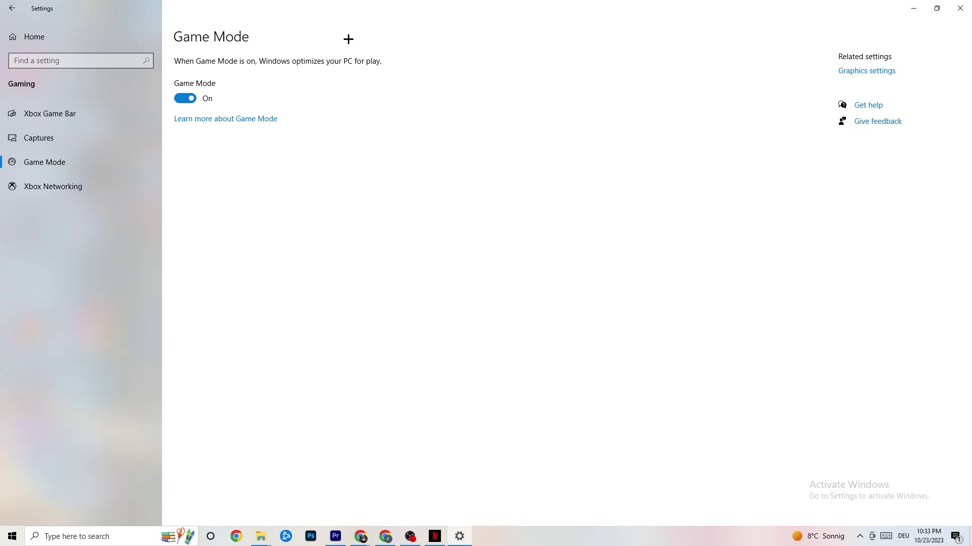
Step: Confirm in Update & Security that Windows is up to date, then close Settings
click(11, 8)
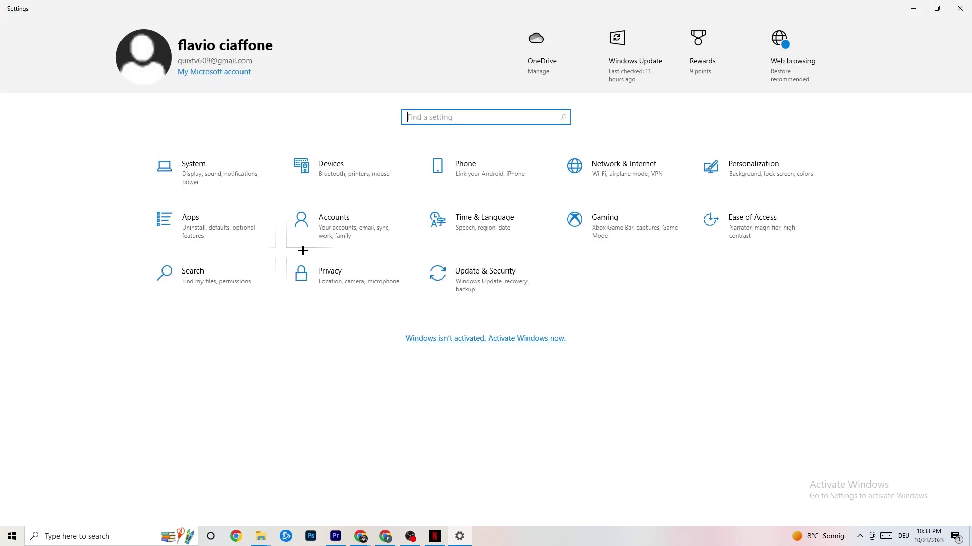
click(509, 288)
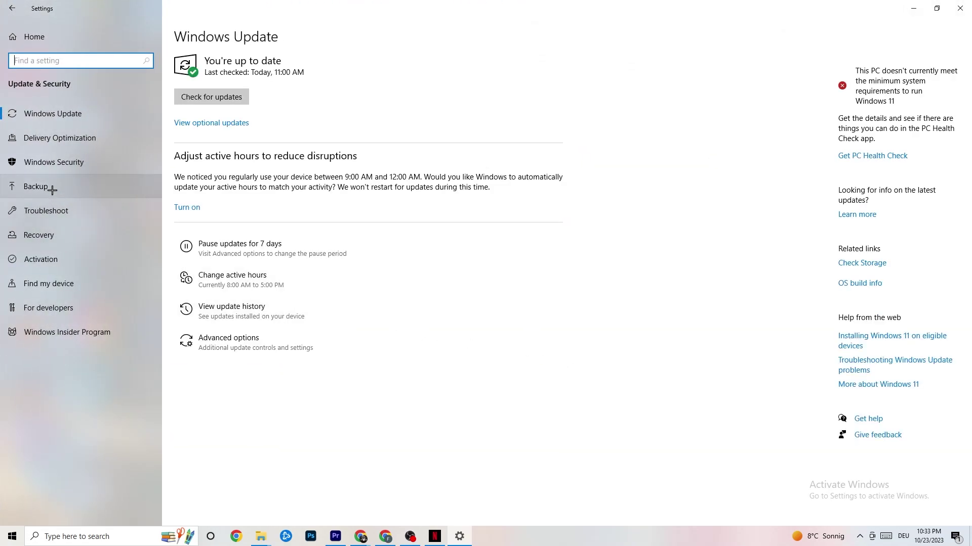
click(55, 205)
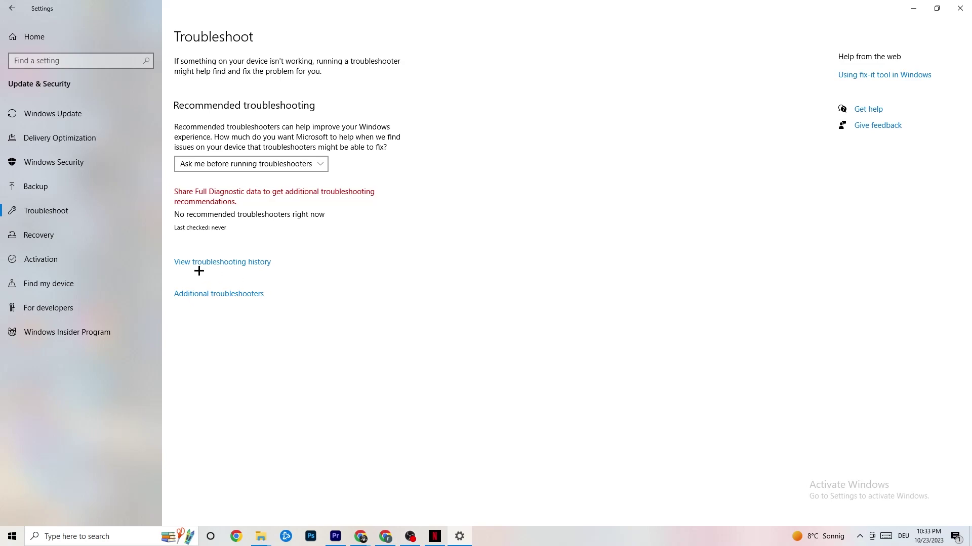
click(78, 118)
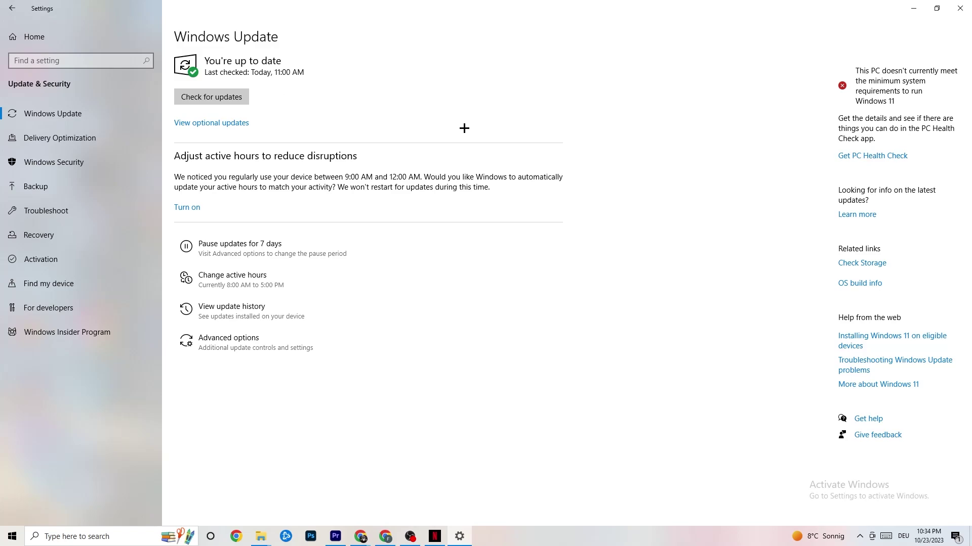
click(949, 11)
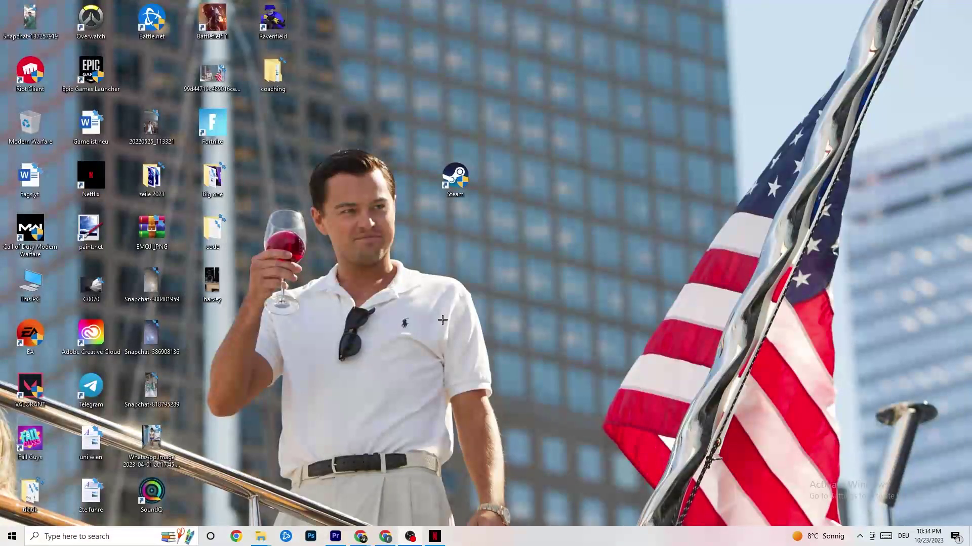